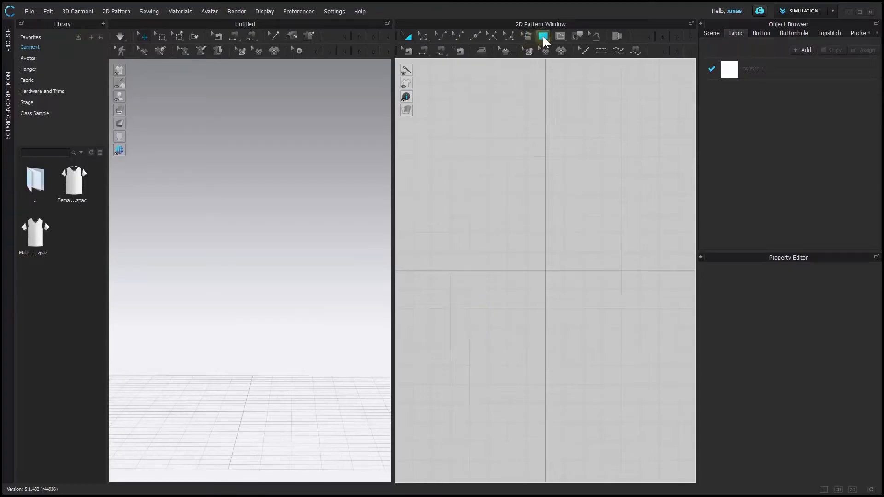
Create a 60 by 60 rectangle pattern with the Rectangle tool
{"action": "left_click", "coordinate": [543, 37]}
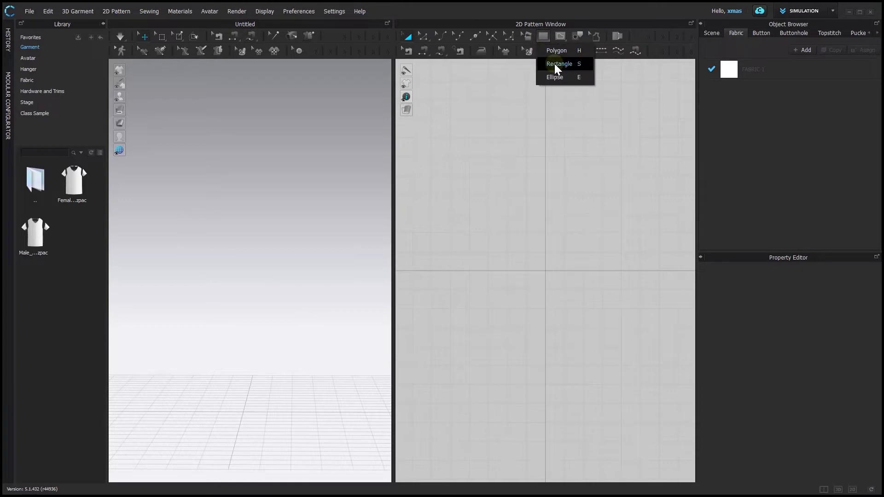
{"action": "left_click", "coordinate": [543, 36]}
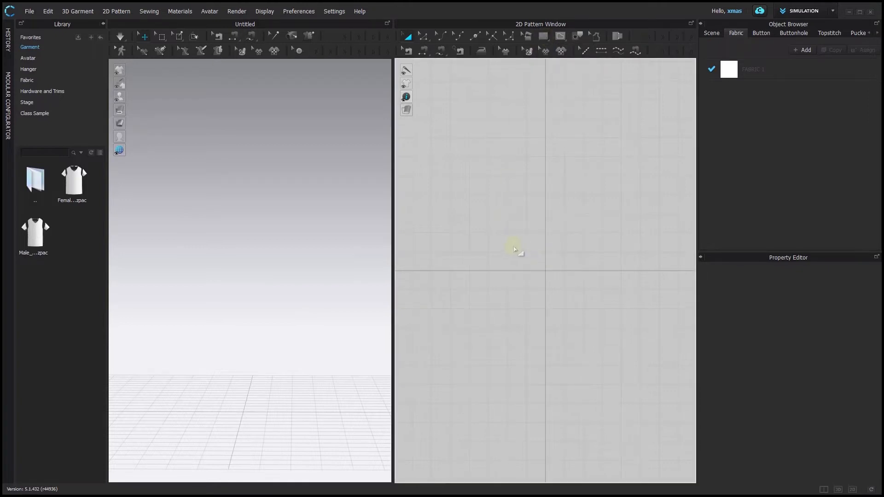
{"action": "left_click", "coordinate": [544, 35]}
{"action": "left_click", "coordinate": [545, 249]}
{"action": "type", "text": "60"}
{"action": "double_click", "coordinate": [466, 195]}
{"action": "type", "text": "60"}
{"action": "key", "text": "Return"}
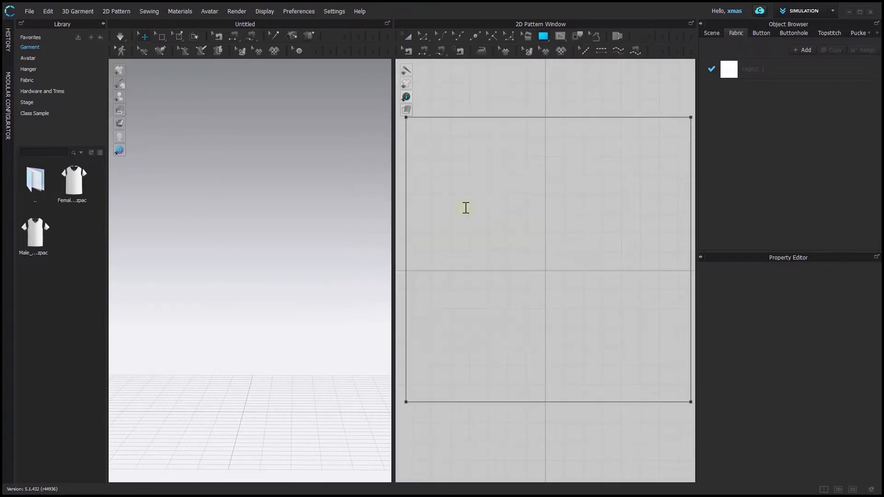
Raise the rectangle pattern upward in the 3D view with the move gizmo
{"action": "key", "text": "f"}
{"action": "key", "text": "2"}
{"action": "scroll", "coordinate": [262, 350], "scroll_direction": "up", "scroll_amount": 4}
{"action": "left_click_drag", "start_coordinate": [264, 256], "coordinate": [267, 189]}
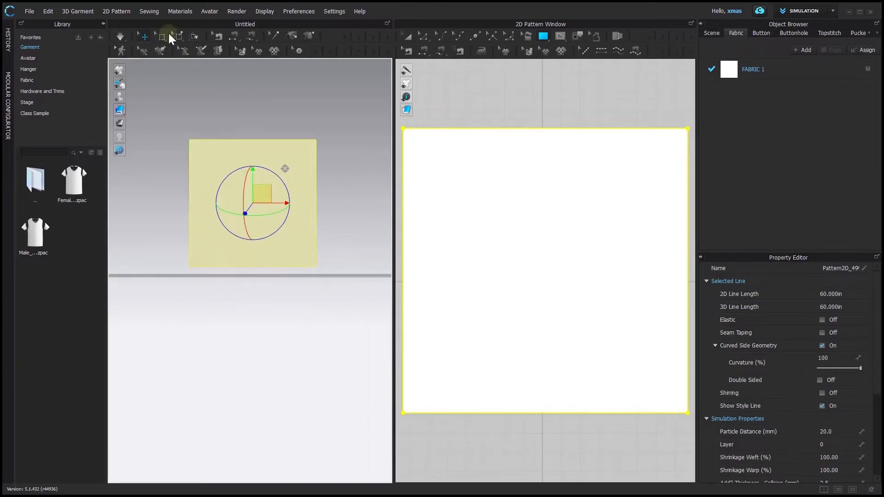
Pin the pattern's top edge so it stays fixed in place
{"action": "key", "text": "2"}
{"action": "scroll", "coordinate": [184, 63], "scroll_direction": "up", "scroll_amount": 5}
{"action": "left_click", "coordinate": [177, 36]}
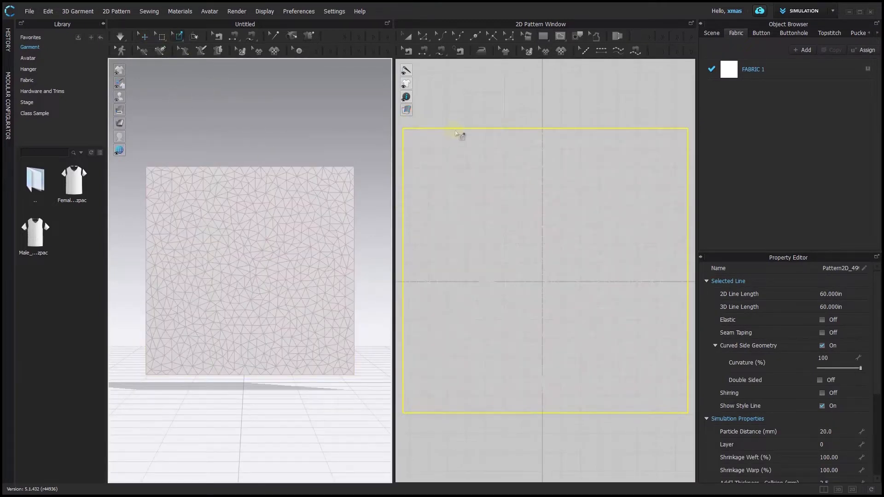
{"action": "left_click", "coordinate": [445, 130]}
{"action": "key", "text": "q"}
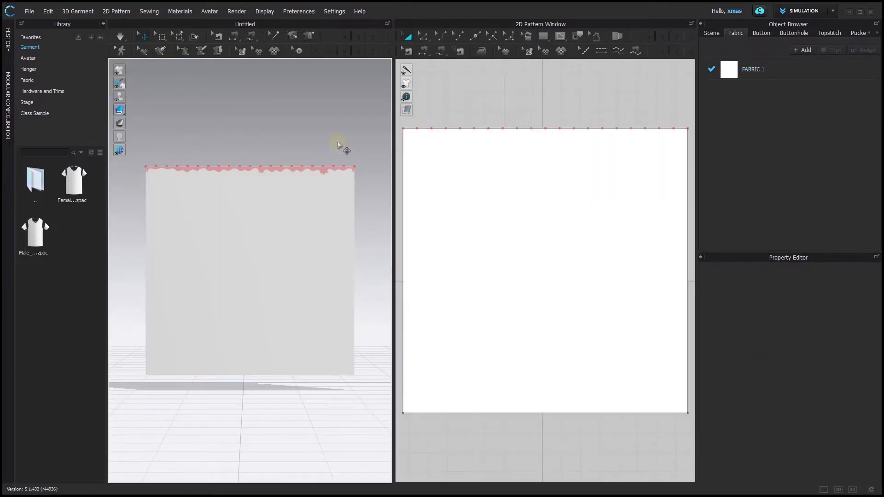
Run the simulation so the fabric hangs from its pinned top edge
{"action": "right_click_drag", "start_coordinate": [328, 140], "coordinate": [308, 140]}
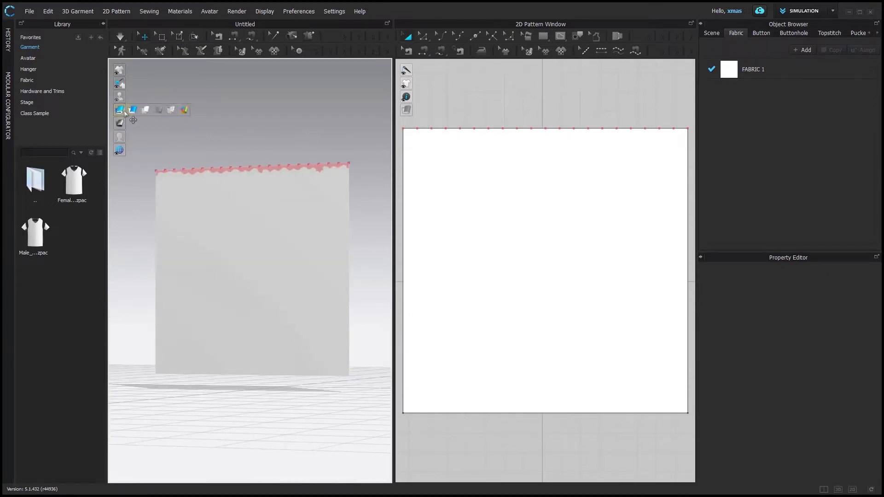
{"action": "right_click_drag", "start_coordinate": [243, 119], "coordinate": [146, 132]}
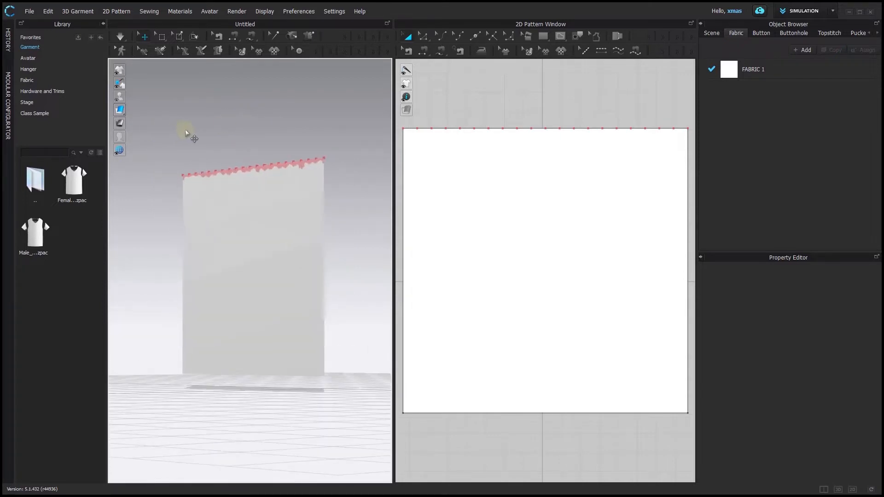
{"action": "key", "text": "space"}
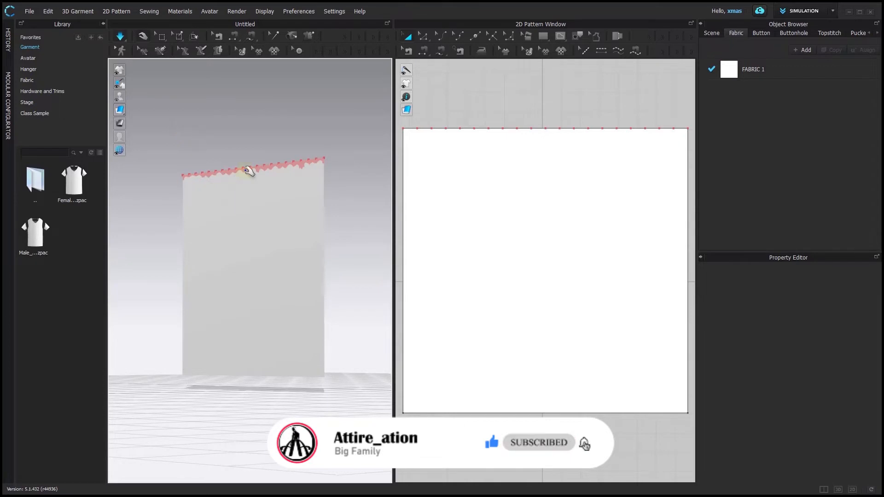
{"action": "mouse_move", "coordinate": [256, 144]}
{"action": "right_mouse_down"}
{"action": "mouse_move", "coordinate": [305, 146]}
{"action": "mouse_move", "coordinate": [259, 147]}
{"action": "right_mouse_up"}
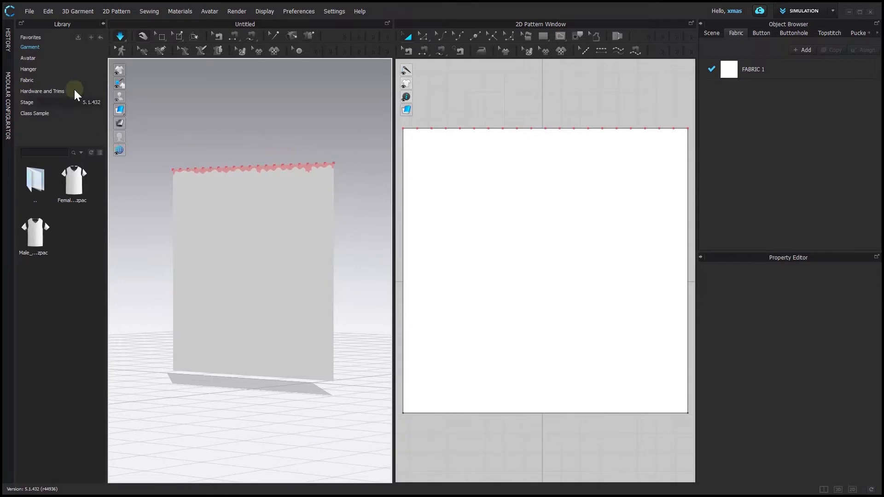
Browse the Fabric library and apply the blue camouflage Neoprene fabric to the hanging pattern
{"action": "left_click", "coordinate": [53, 78]}
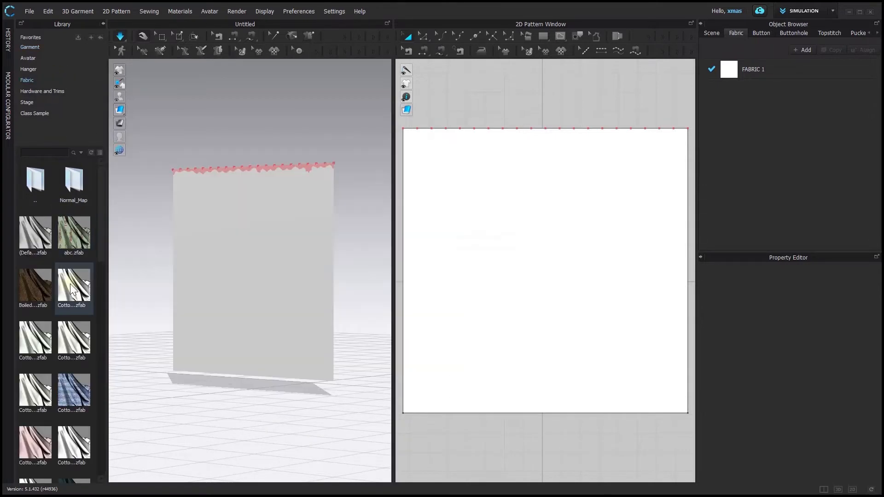
{"action": "mouse_move", "coordinate": [72, 289]}
{"action": "scroll", "coordinate": [73, 290], "scroll_direction": "down", "scroll_amount": 1}
{"action": "scroll", "coordinate": [73, 289], "scroll_direction": "down", "scroll_amount": 1}
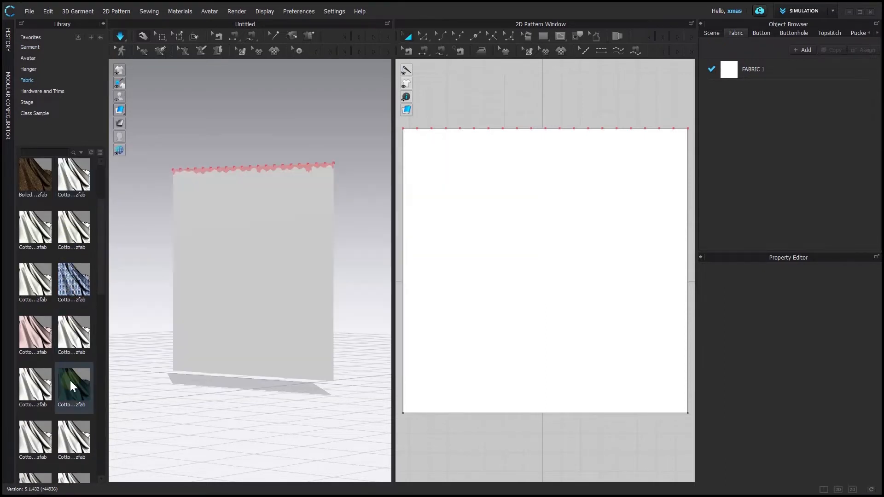
{"action": "mouse_move", "coordinate": [70, 380]}
{"action": "scroll", "coordinate": [70, 379], "scroll_direction": "down", "scroll_amount": 2}
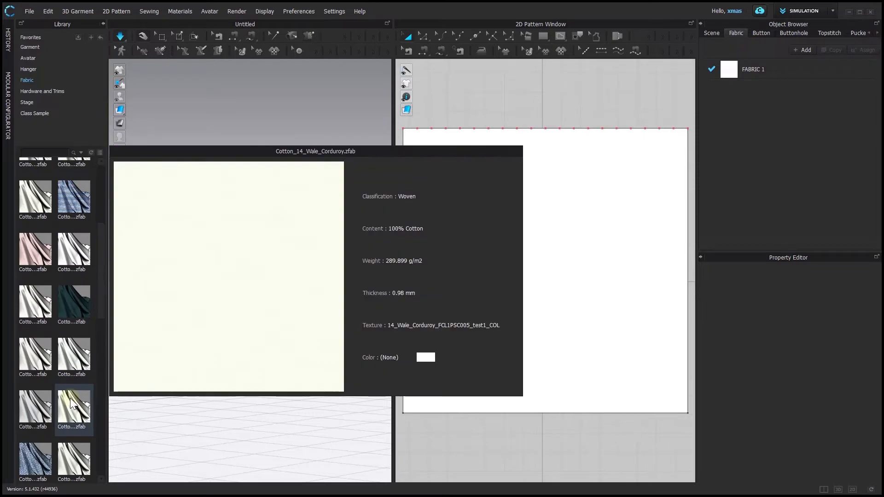
{"action": "scroll", "coordinate": [67, 461], "scroll_direction": "down", "scroll_amount": 1}
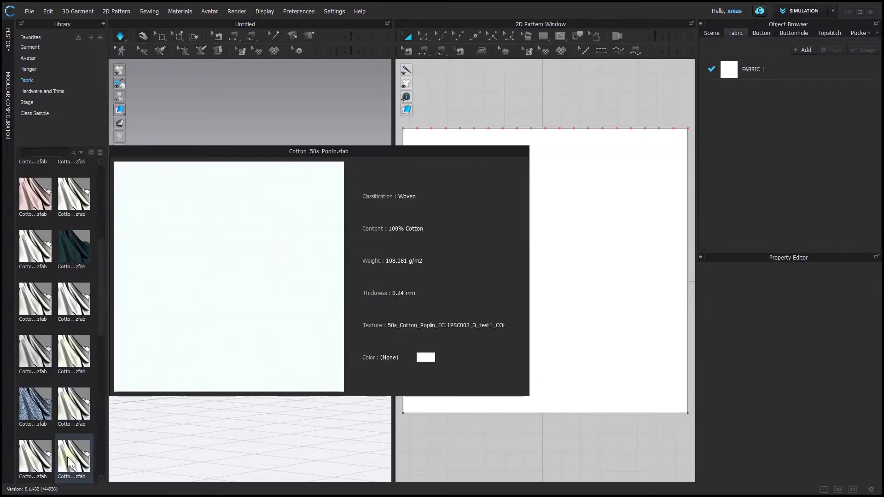
{"action": "scroll", "coordinate": [68, 456], "scroll_direction": "down", "scroll_amount": 1}
{"action": "scroll", "coordinate": [43, 455], "scroll_direction": "down", "scroll_amount": 3}
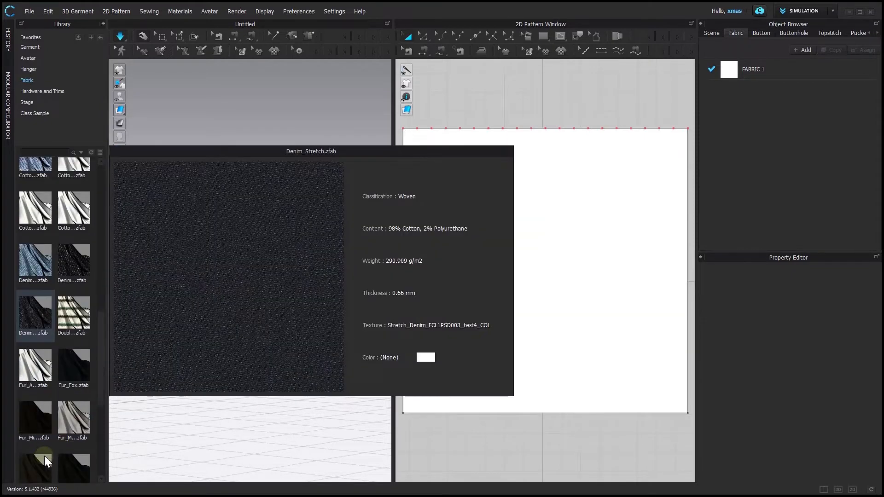
{"action": "scroll", "coordinate": [75, 463], "scroll_direction": "down", "scroll_amount": 2}
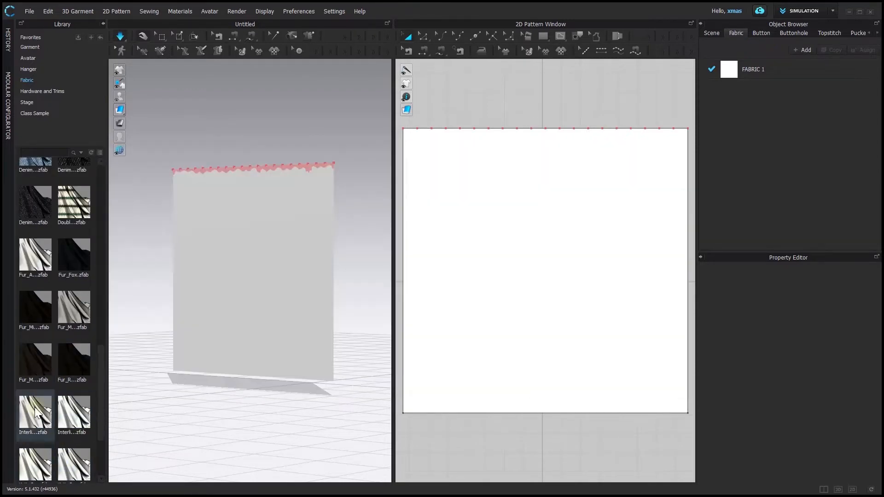
{"action": "scroll", "coordinate": [34, 407], "scroll_direction": "down", "scroll_amount": 2}
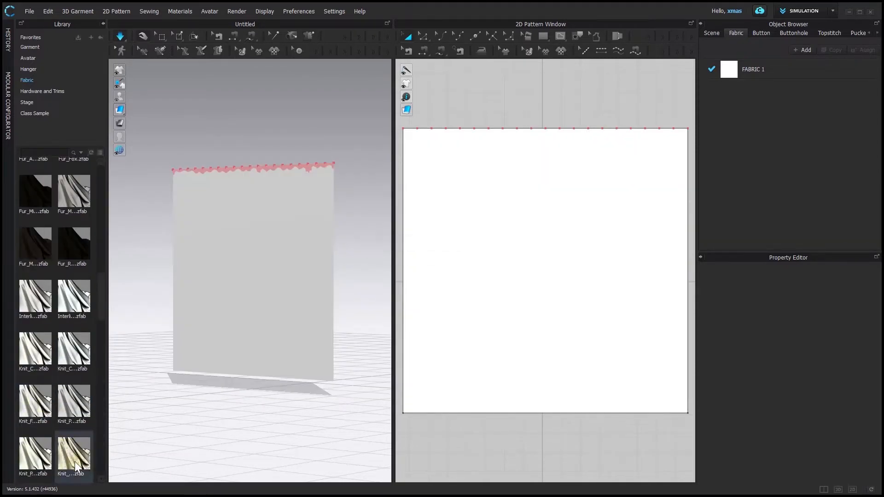
{"action": "mouse_move", "coordinate": [75, 461]}
{"action": "scroll", "coordinate": [74, 461], "scroll_direction": "down", "scroll_amount": 4}
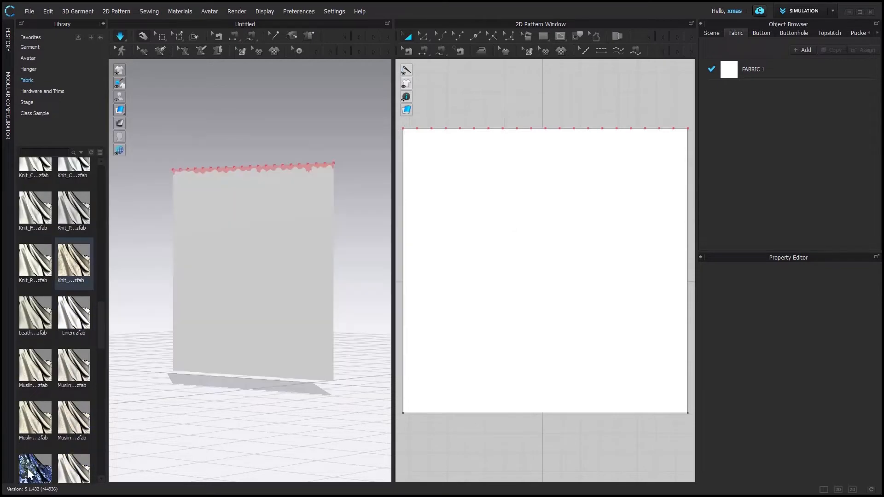
{"action": "mouse_move", "coordinate": [24, 469]}
{"action": "left_click_drag", "start_coordinate": [24, 469], "coordinate": [215, 291]}
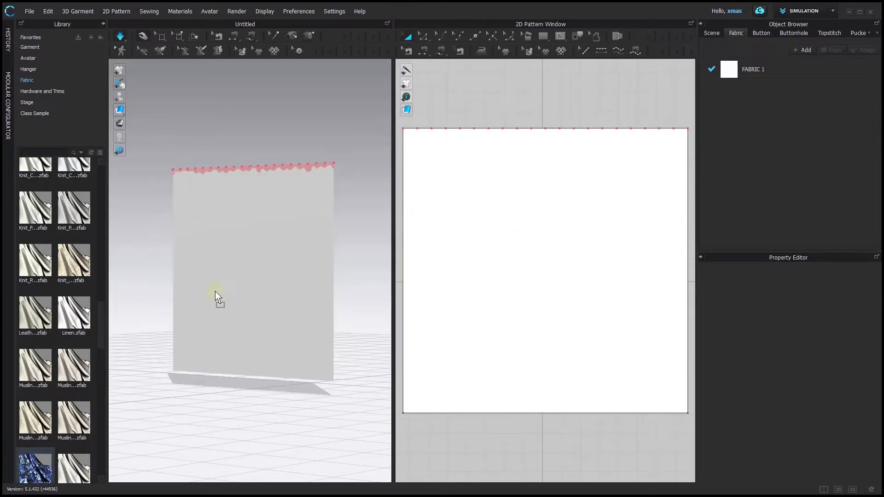
Orbit around the hanging fabric in the 3D view to inspect its front and back
{"action": "right_click_drag", "start_coordinate": [319, 323], "coordinate": [154, 319]}
{"action": "left_click", "coordinate": [310, 134]}
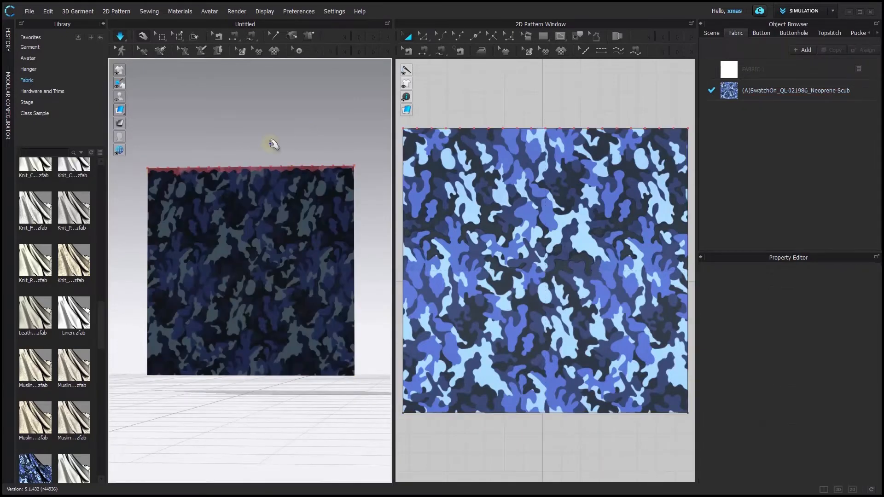
{"action": "right_click_drag", "start_coordinate": [275, 144], "coordinate": [420, 150]}
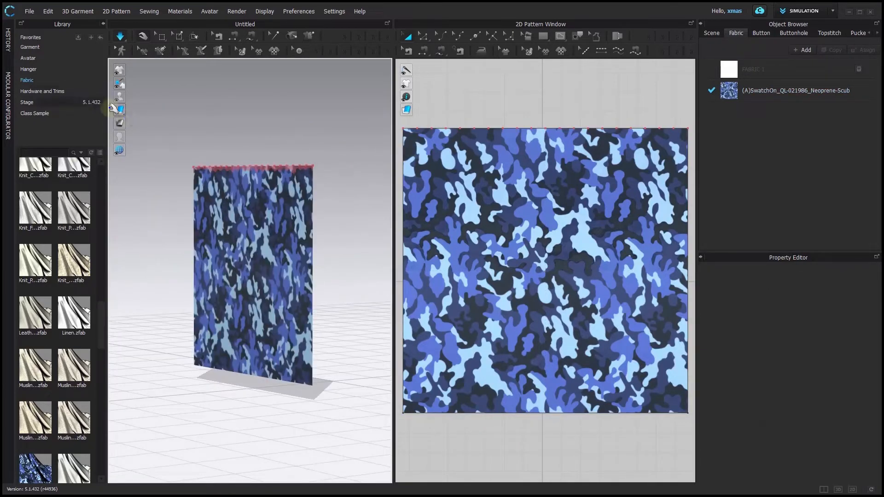
{"action": "left_click", "coordinate": [133, 110]}
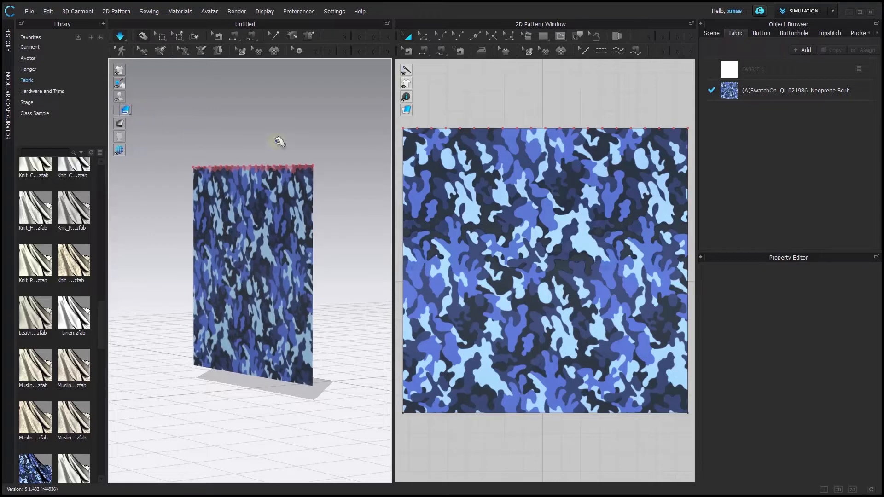
{"action": "mouse_move", "coordinate": [256, 136]}
{"action": "right_mouse_down"}
{"action": "mouse_move", "coordinate": [182, 140]}
{"action": "mouse_move", "coordinate": [275, 147]}
{"action": "mouse_move", "coordinate": [356, 141]}
{"action": "mouse_move", "coordinate": [331, 215]}
{"action": "right_mouse_up"}
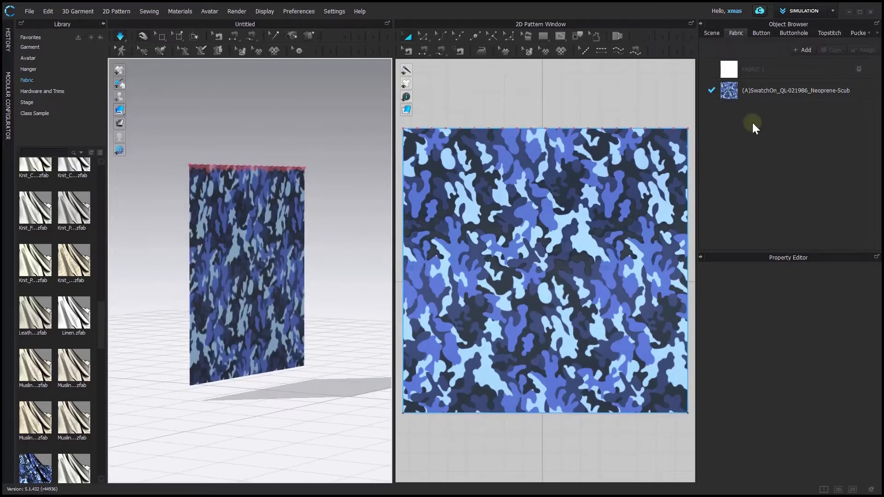
Examine the fabric's material properties while orbiting around the panel in the 3D view
{"action": "left_click", "coordinate": [804, 93]}
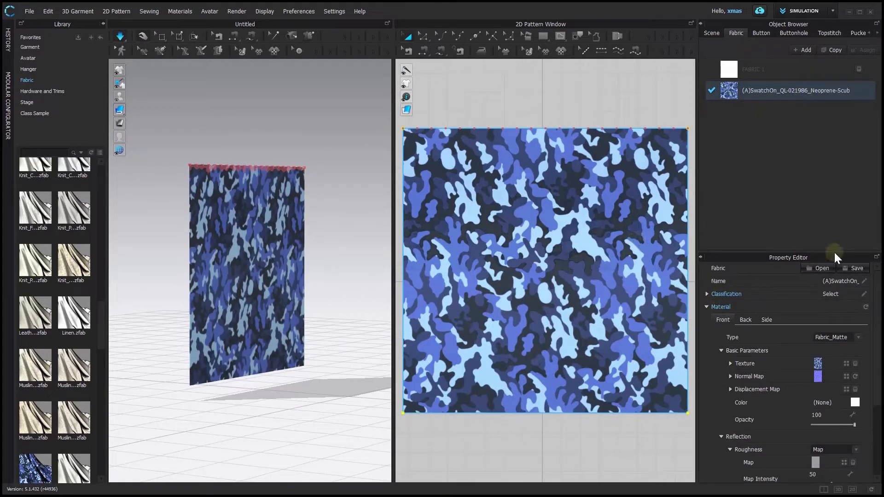
{"action": "scroll", "coordinate": [772, 448], "scroll_direction": "down", "scroll_amount": 2}
{"action": "scroll", "coordinate": [772, 444], "scroll_direction": "up", "scroll_amount": 1}
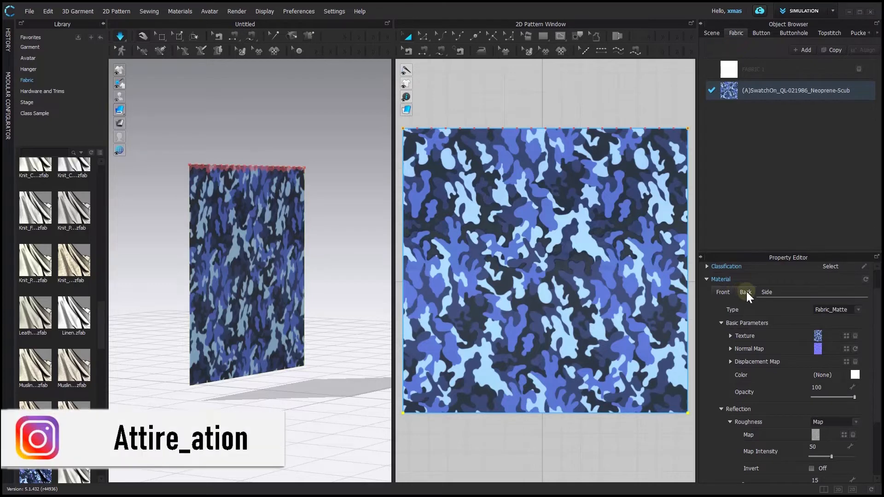
{"action": "left_click", "coordinate": [768, 293]}
{"action": "right_click_drag", "start_coordinate": [257, 251], "coordinate": [333, 280]}
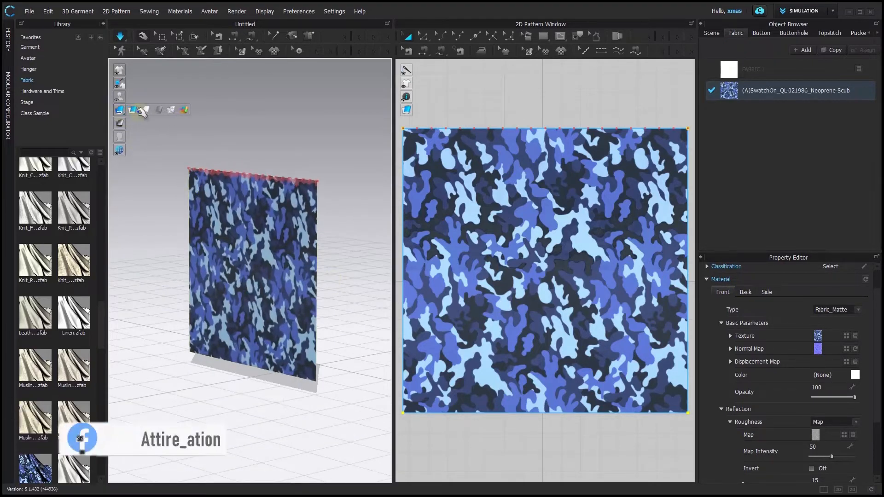
{"action": "left_click", "coordinate": [136, 111]}
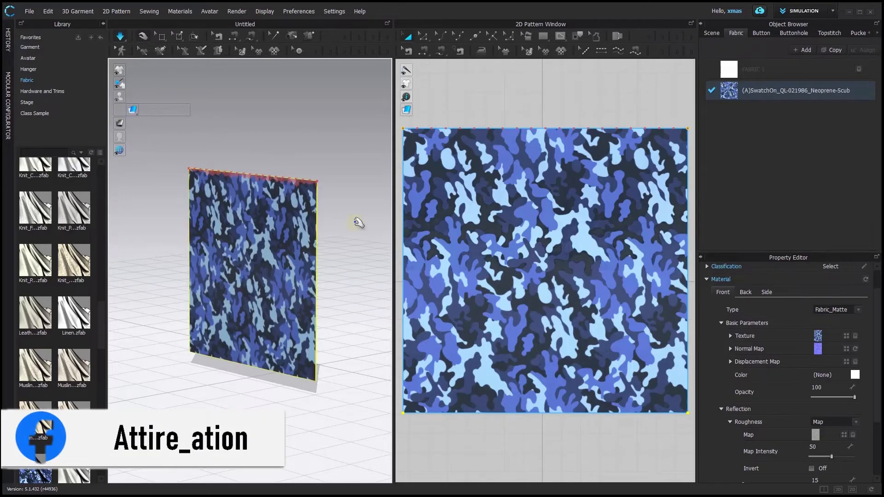
{"action": "right_click_drag", "start_coordinate": [363, 258], "coordinate": [242, 249]}
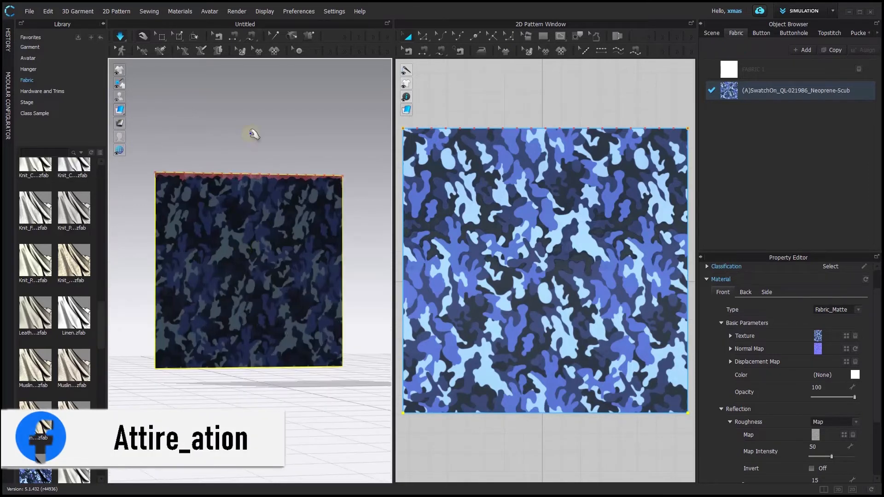
{"action": "left_click", "coordinate": [254, 134]}
{"action": "right_click_drag", "start_coordinate": [130, 252], "coordinate": [224, 254]}
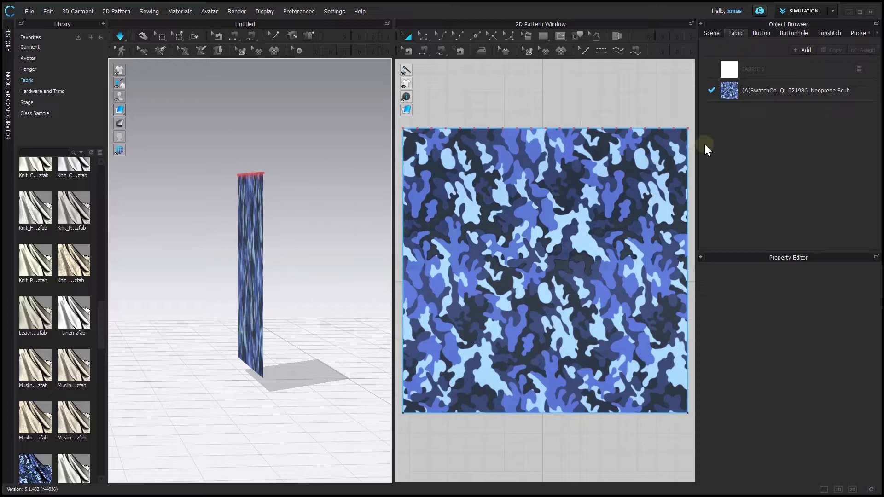
Open the fabric's Back material and turn off Use Same Material as Front
{"action": "left_click", "coordinate": [817, 98]}
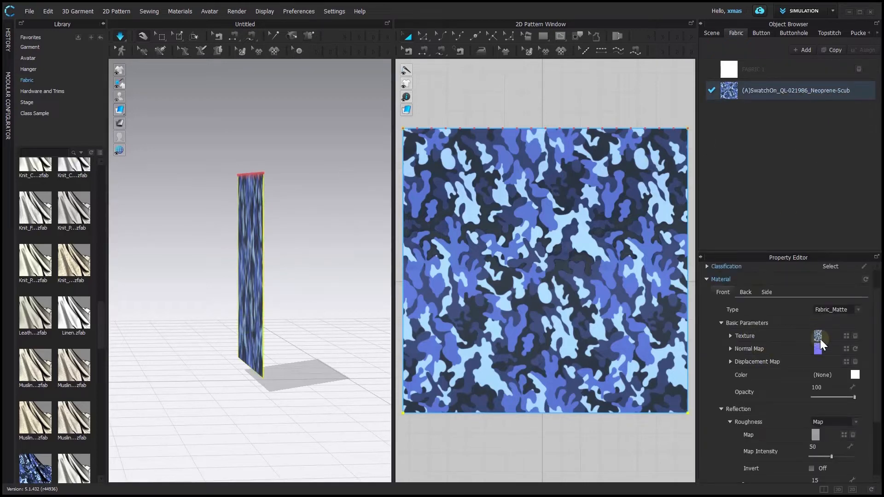
{"action": "left_click", "coordinate": [743, 293]}
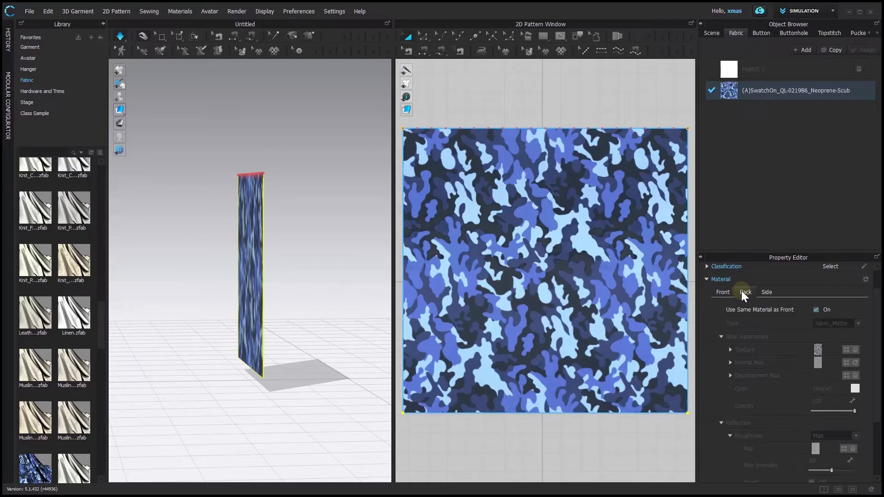
{"action": "left_click", "coordinate": [816, 309]}
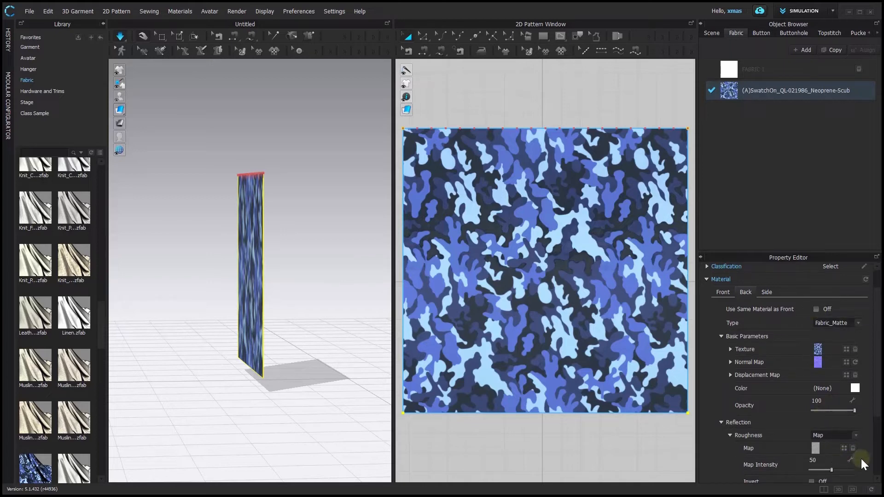
Remove the texture from the fabric's back side material
{"action": "scroll", "coordinate": [853, 466], "scroll_direction": "down", "scroll_amount": 5}
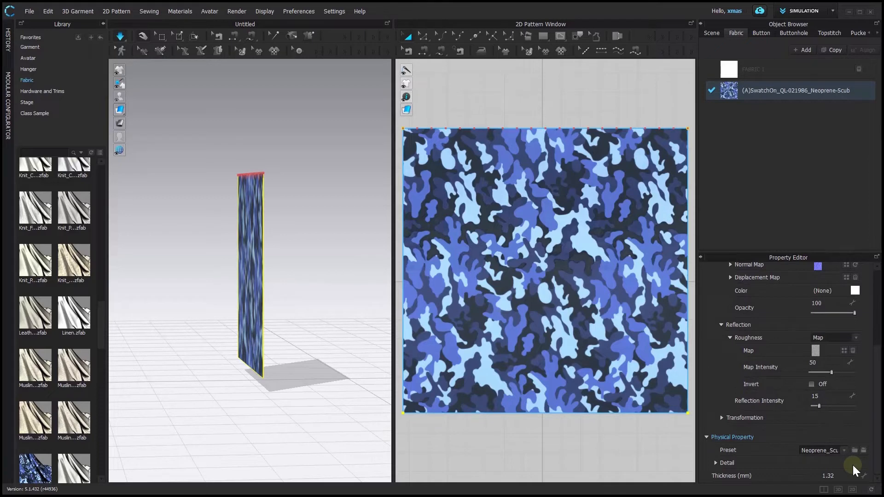
{"action": "scroll", "coordinate": [853, 466], "scroll_direction": "up", "scroll_amount": 4}
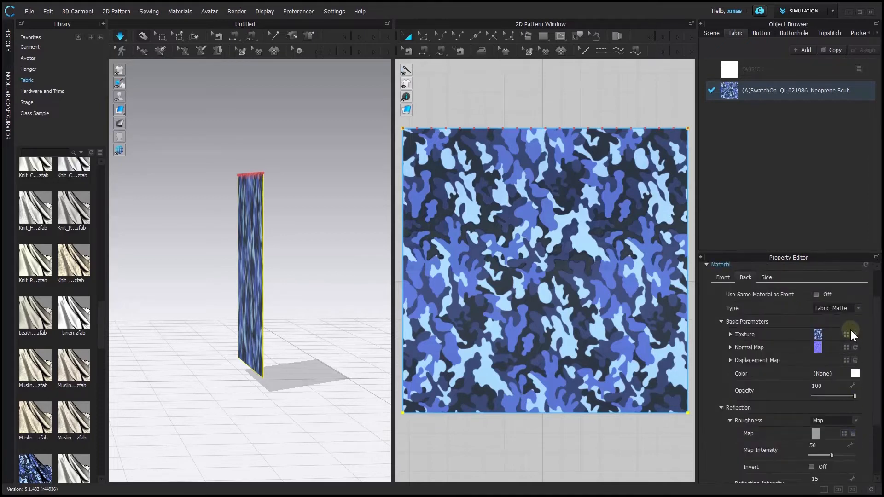
{"action": "left_click", "coordinate": [855, 334]}
{"action": "right_click_drag", "start_coordinate": [339, 360], "coordinate": [244, 354]}
{"action": "left_click", "coordinate": [327, 89]}
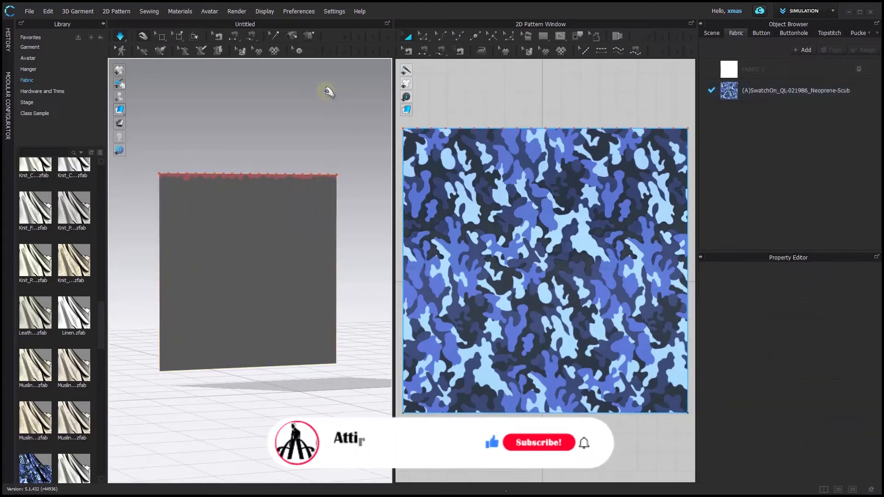
Remove the normal map from the fabric's back side material
{"action": "mouse_move", "coordinate": [120, 108]}
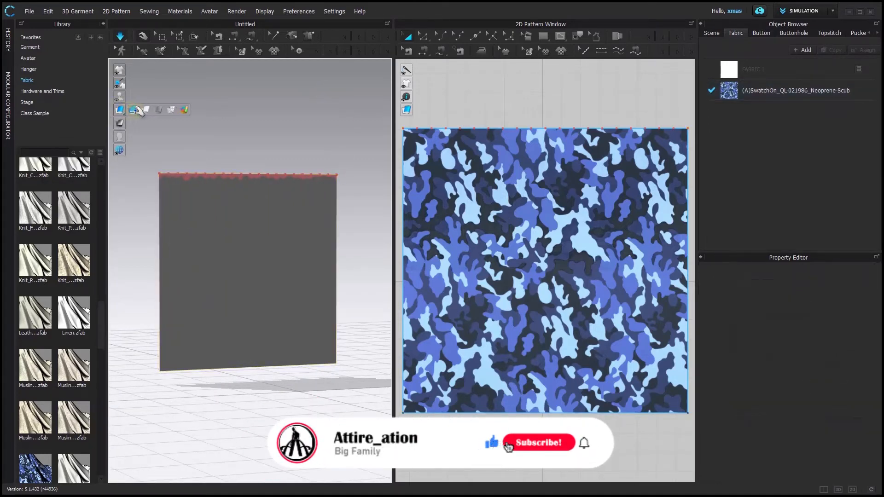
{"action": "left_click", "coordinate": [130, 110]}
{"action": "scroll", "coordinate": [152, 217], "scroll_direction": "up", "scroll_amount": 5}
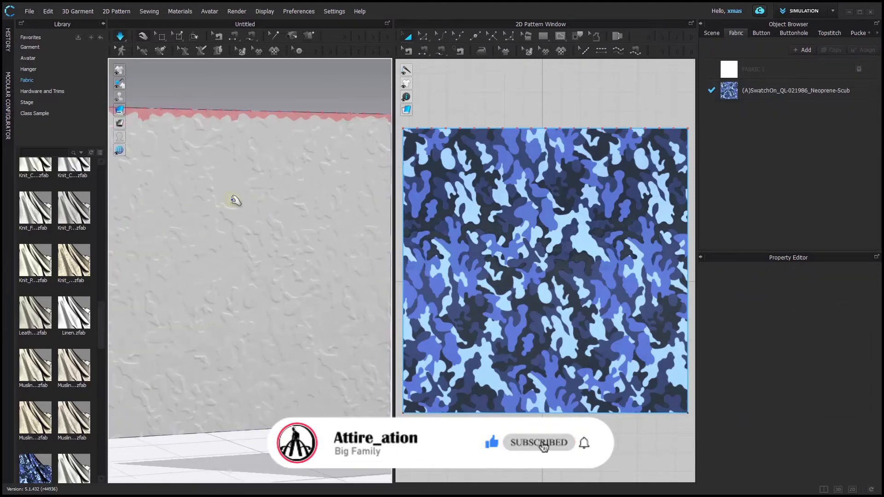
{"action": "left_click", "coordinate": [783, 90]}
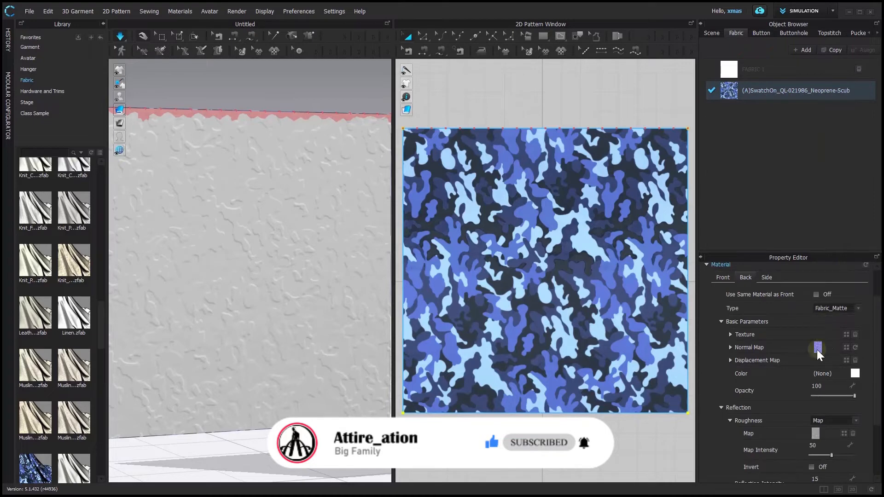
{"action": "left_click", "coordinate": [855, 348]}
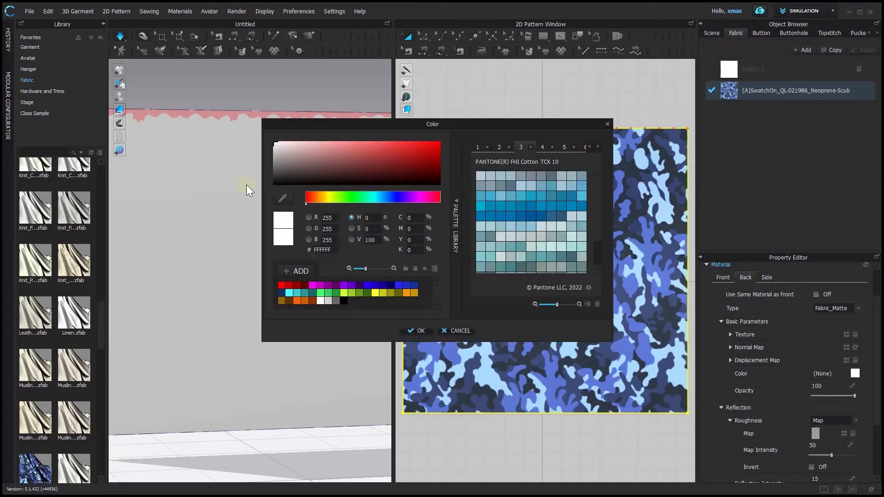
Set the fabric's back side color to red
{"action": "left_click_drag", "start_coordinate": [396, 162], "coordinate": [424, 137]}
{"action": "left_click", "coordinate": [412, 331]}
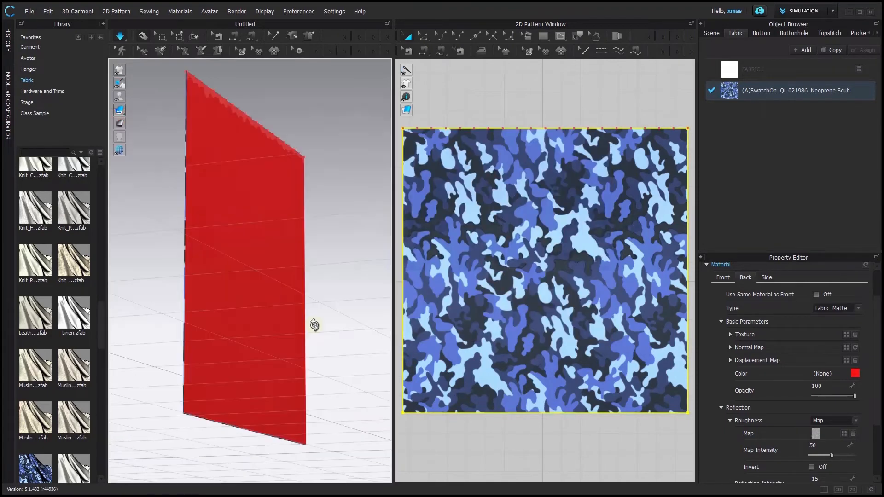
{"action": "right_click_drag", "start_coordinate": [314, 326], "coordinate": [394, 350]}
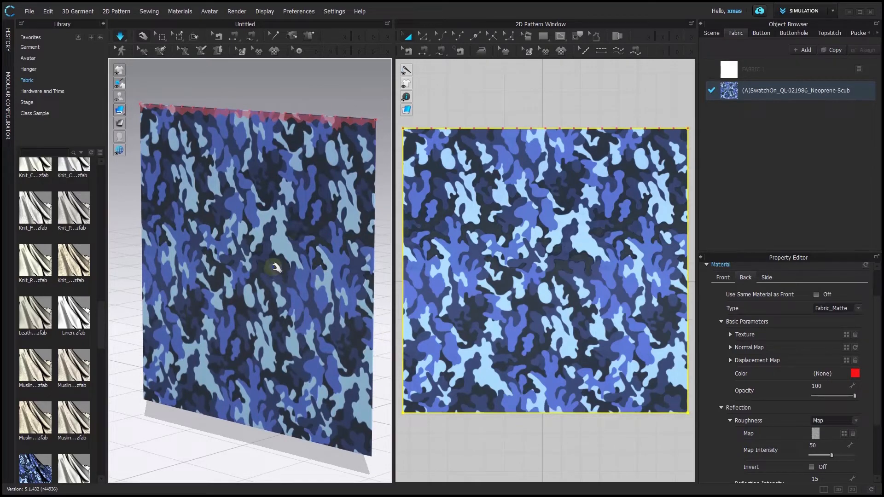
{"action": "right_click_drag", "start_coordinate": [275, 268], "coordinate": [296, 204]}
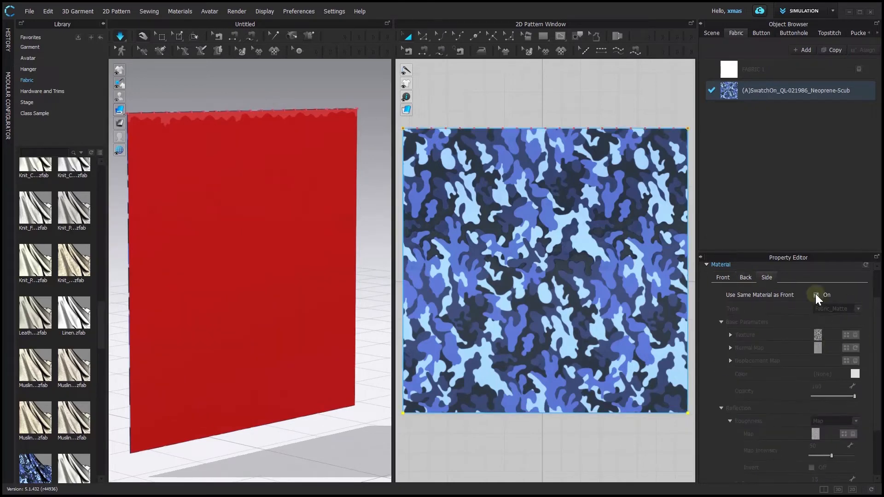
Apply the Fur_Mohair fabric from the library to the hanging panel
{"action": "left_click", "coordinate": [767, 276]}
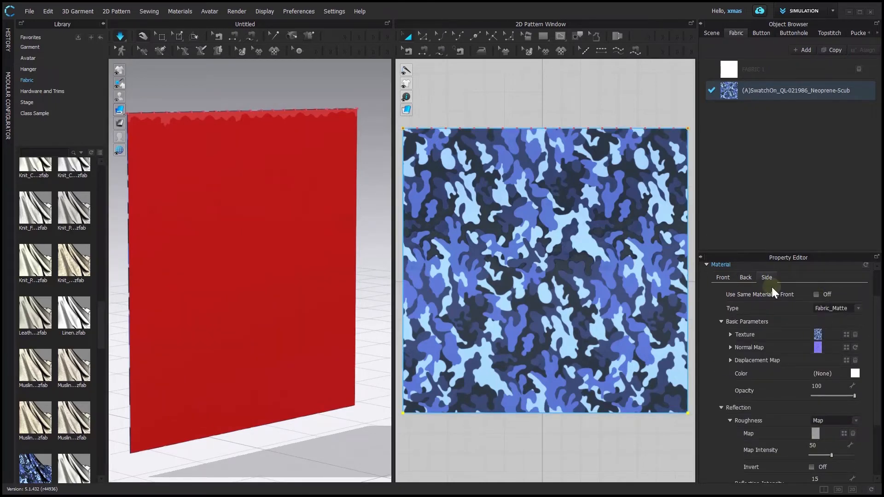
{"action": "left_click", "coordinate": [746, 278]}
{"action": "scroll", "coordinate": [75, 288], "scroll_direction": "down", "scroll_amount": 3}
{"action": "scroll", "coordinate": [79, 232], "scroll_direction": "up", "scroll_amount": 5}
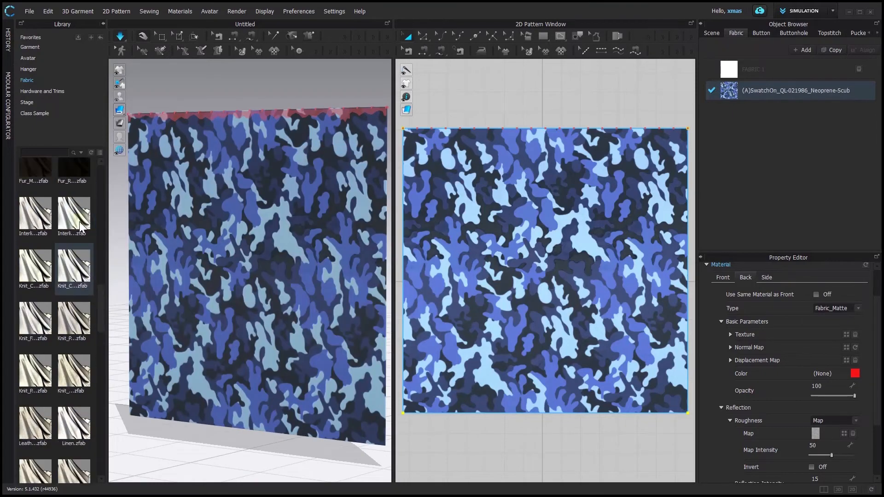
{"action": "left_click_drag", "start_coordinate": [76, 195], "coordinate": [260, 197]}
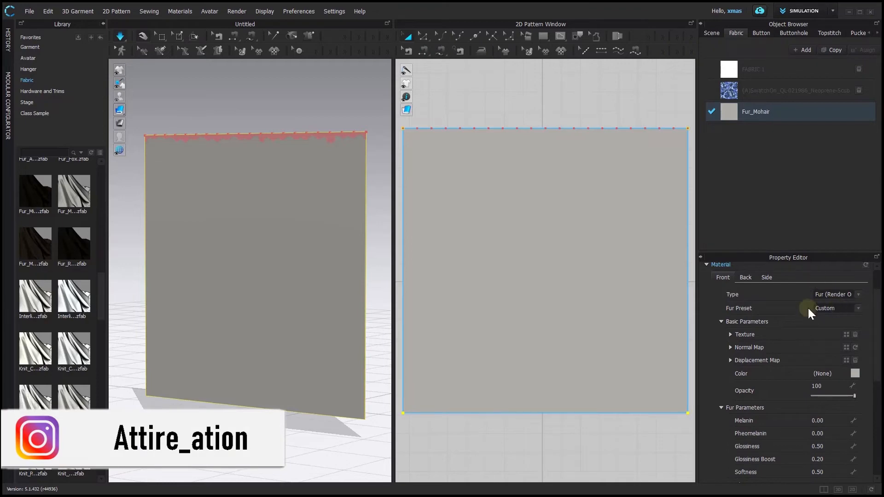
Turn on Use Same Material as Front for the fabric's back side
{"action": "left_click", "coordinate": [745, 278]}
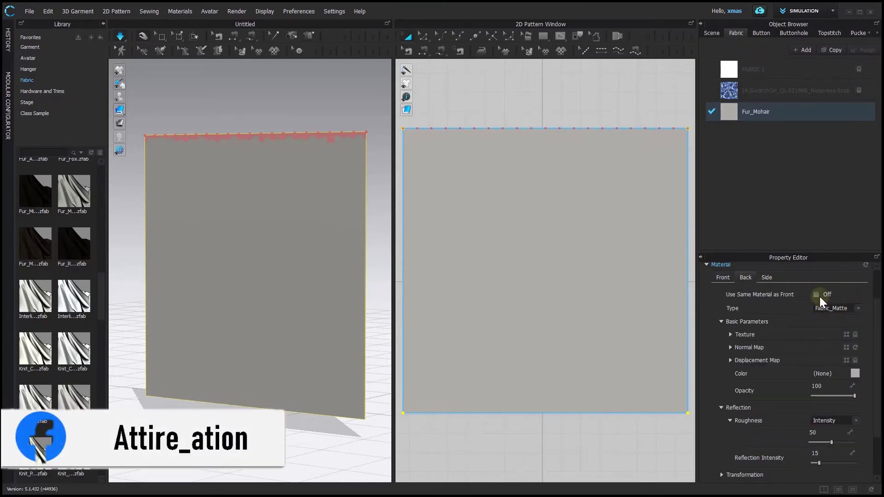
{"action": "left_click", "coordinate": [815, 294]}
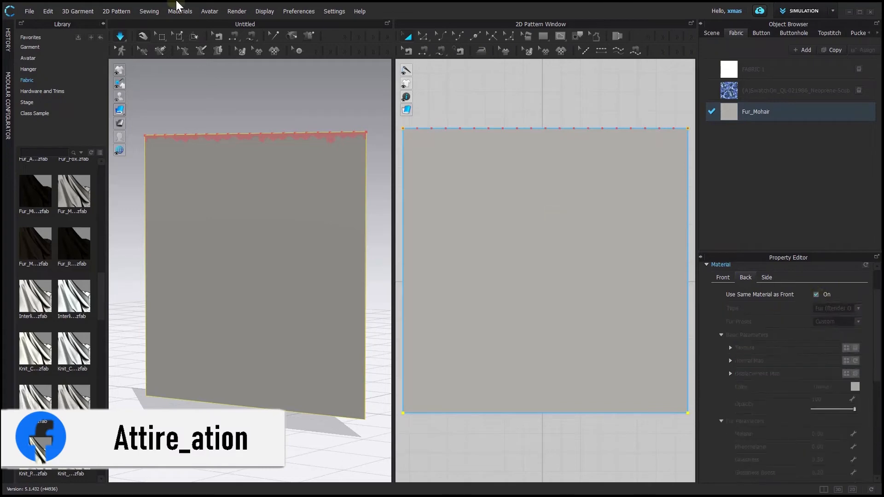
Open the Render window and start a real-time render of the panel
{"action": "left_click", "coordinate": [231, 13]}
{"action": "left_click", "coordinate": [237, 22]}
{"action": "left_click", "coordinate": [403, 37]}
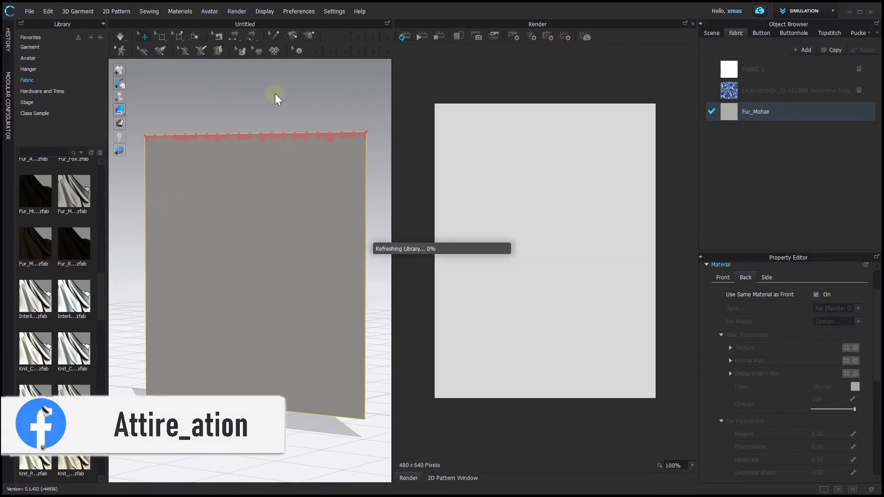
{"action": "right_click_drag", "start_coordinate": [266, 111], "coordinate": [198, 257]}
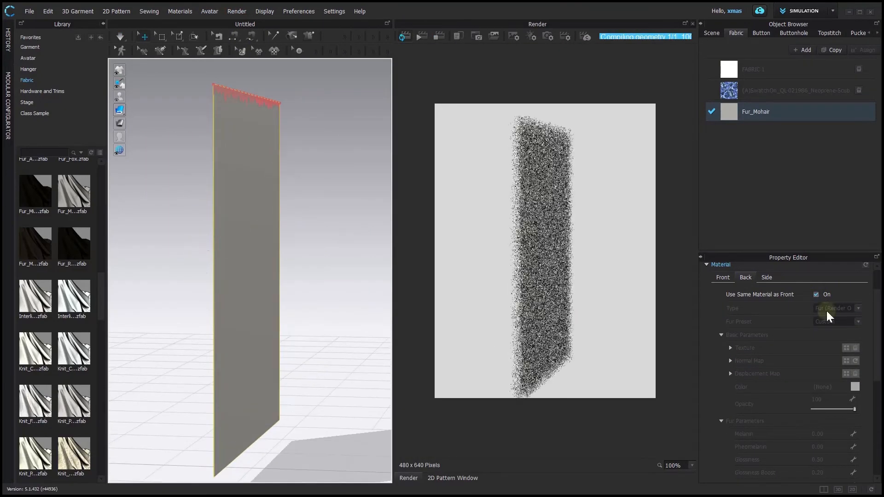
Turn off Use Same Material as Front for the back side and set its color to orange
{"action": "left_click", "coordinate": [816, 294]}
{"action": "left_click", "coordinate": [836, 308]}
{"action": "left_click", "coordinate": [829, 273]}
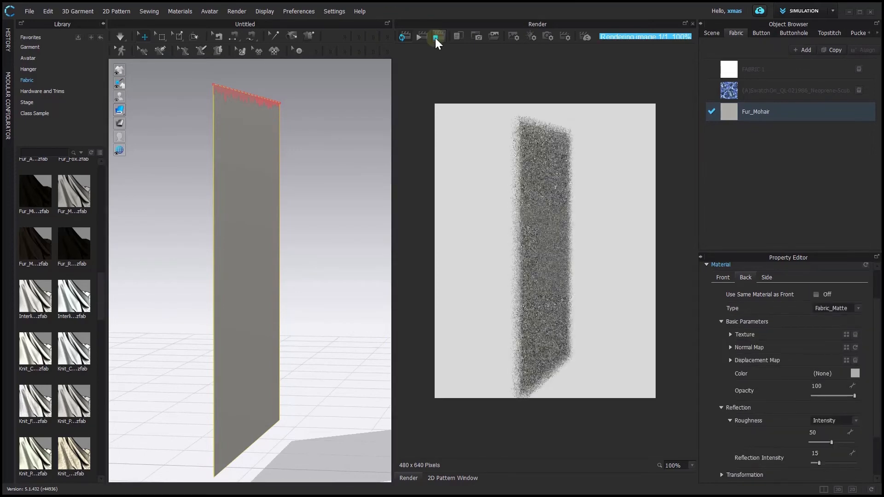
{"action": "left_click", "coordinate": [859, 373]}
{"action": "left_click", "coordinate": [428, 142]}
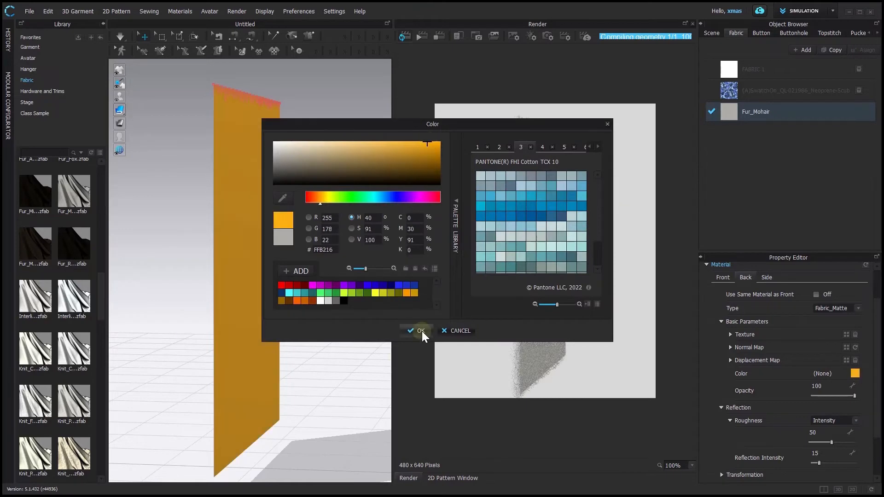
{"action": "left_click", "coordinate": [421, 331]}
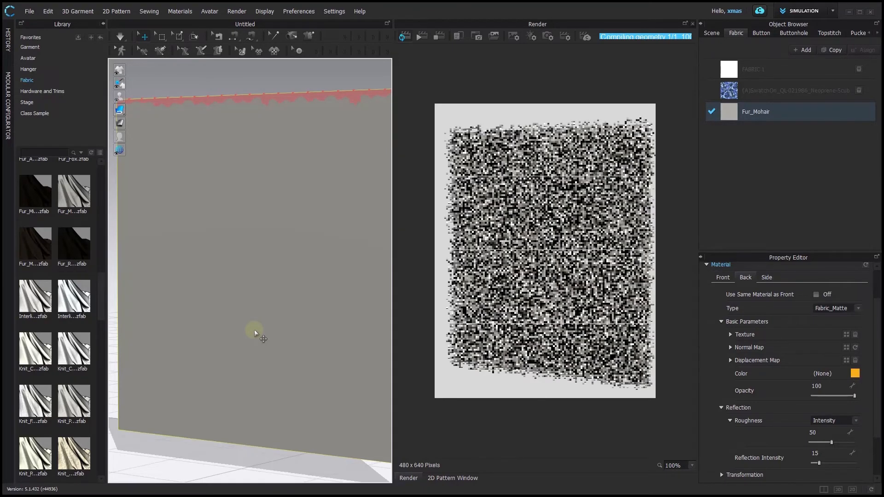
{"action": "right_click_drag", "start_coordinate": [254, 329], "coordinate": [194, 286]}
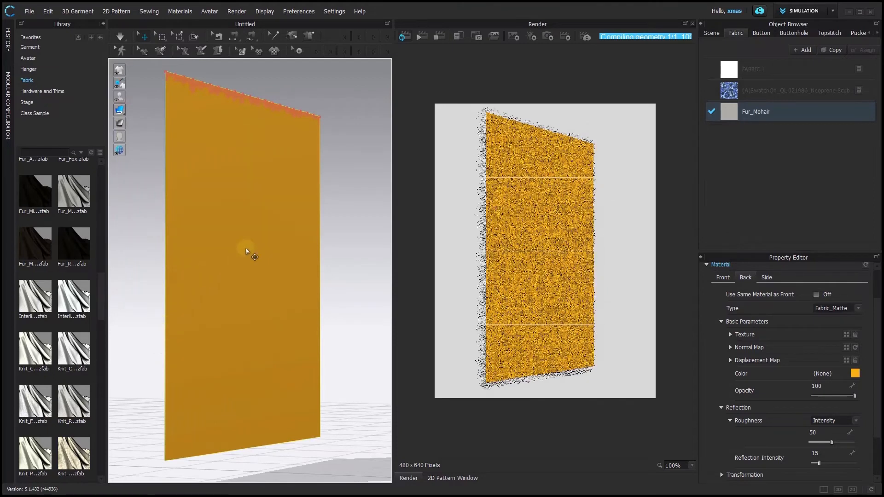
{"action": "scroll", "coordinate": [245, 249], "scroll_direction": "up", "scroll_amount": 5}
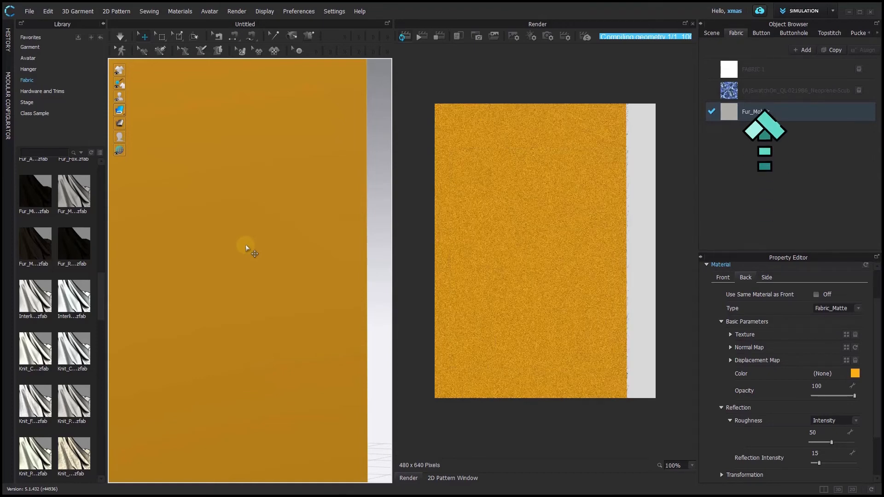
{"action": "scroll", "coordinate": [245, 246], "scroll_direction": "up", "scroll_amount": 1}
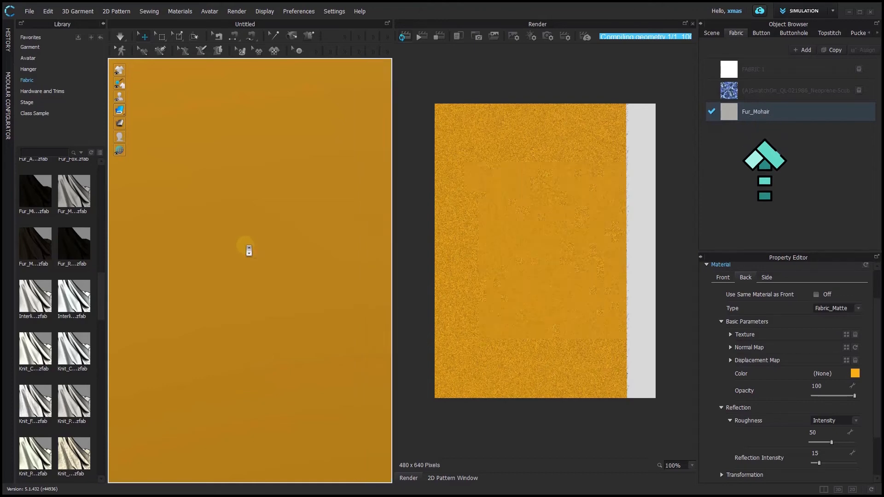
{"action": "scroll", "coordinate": [249, 250], "scroll_direction": "down", "scroll_amount": 5}
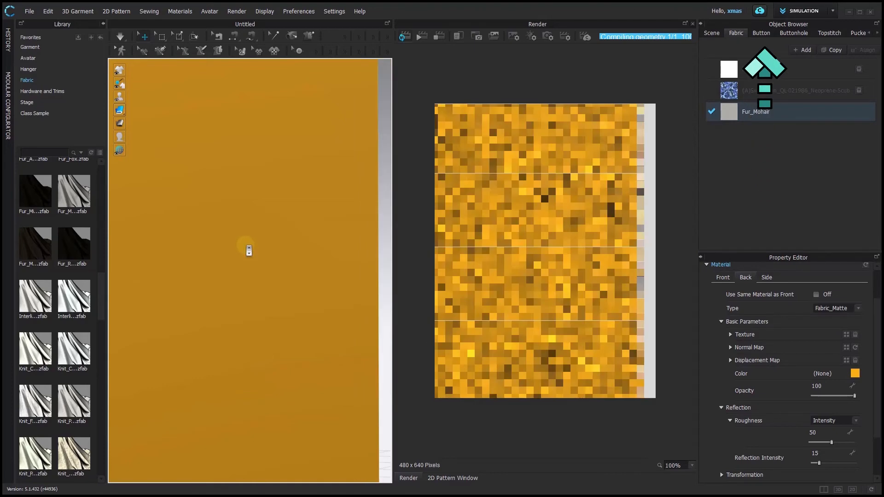
{"action": "right_click_drag", "start_coordinate": [227, 271], "coordinate": [312, 271]}
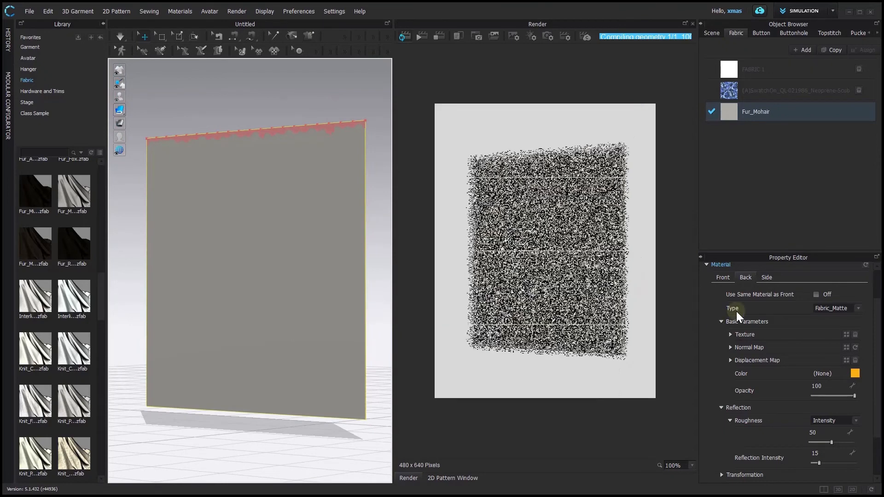
Set the front material type to Fabric_Matte and the back material type to Fur (Render Only)
{"action": "left_click", "coordinate": [730, 277]}
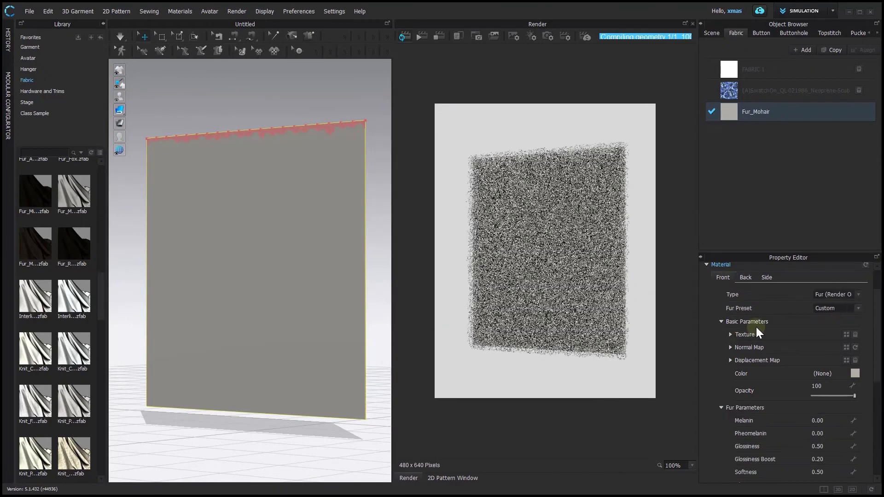
{"action": "left_click", "coordinate": [860, 294]}
{"action": "left_click", "coordinate": [839, 258]}
{"action": "left_click", "coordinate": [744, 278]}
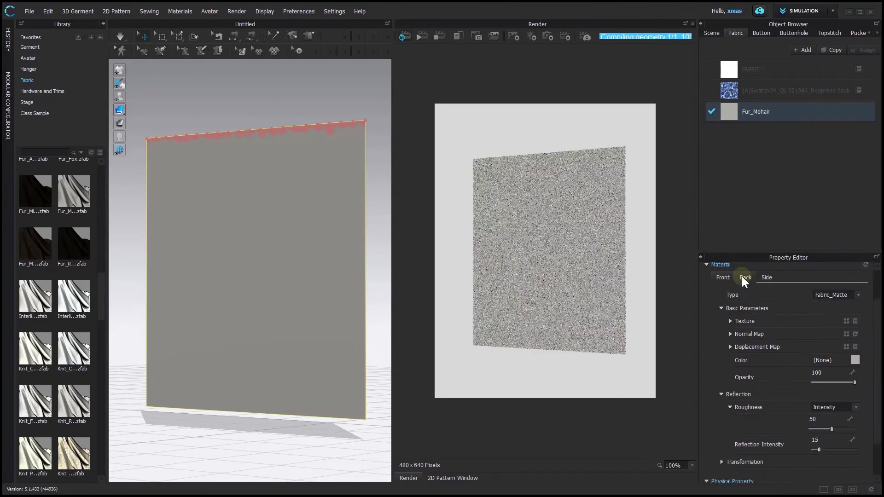
{"action": "left_click", "coordinate": [857, 307]}
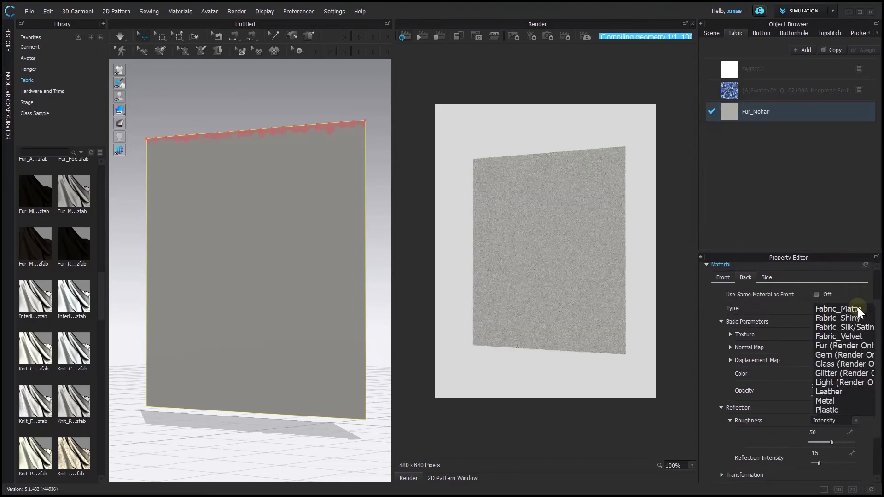
{"action": "left_click", "coordinate": [846, 346]}
{"action": "right_click_drag", "start_coordinate": [204, 302], "coordinate": [95, 310]}
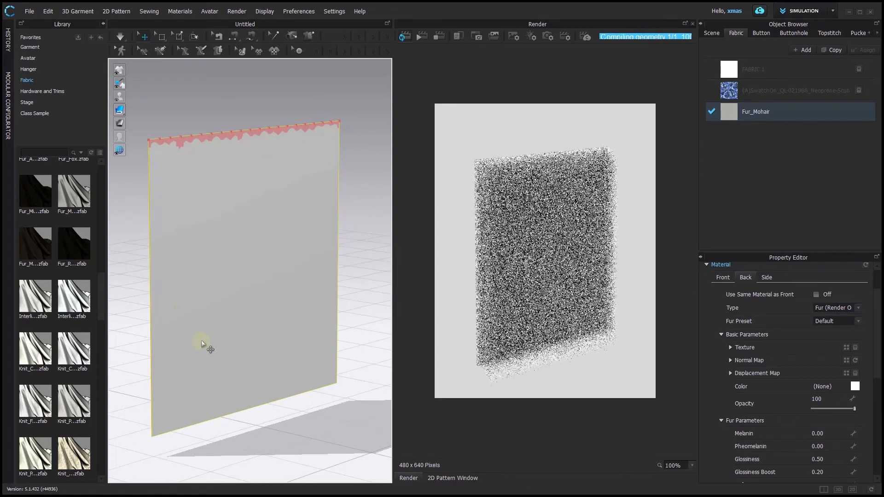
{"action": "right_click_drag", "start_coordinate": [213, 360], "coordinate": [274, 344]}
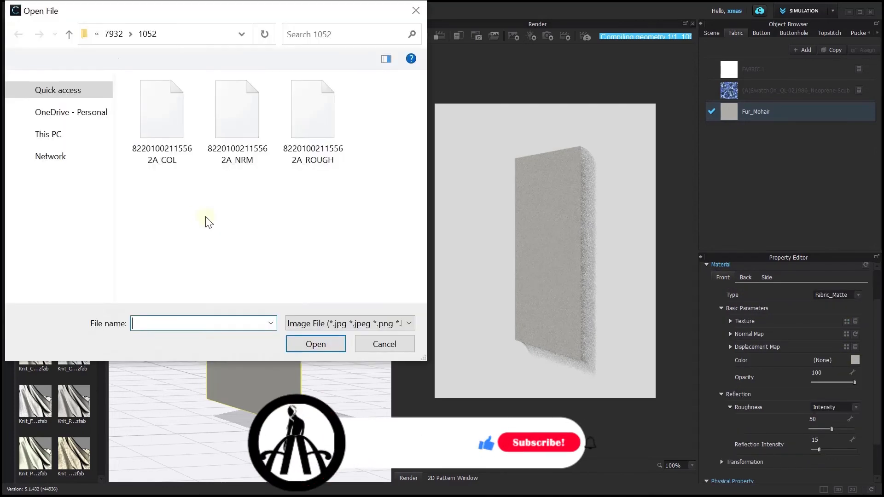
Load the polka fabric image from Desktop > Embroidery > FAbric as the front side texture
{"action": "left_click", "coordinate": [55, 167]}
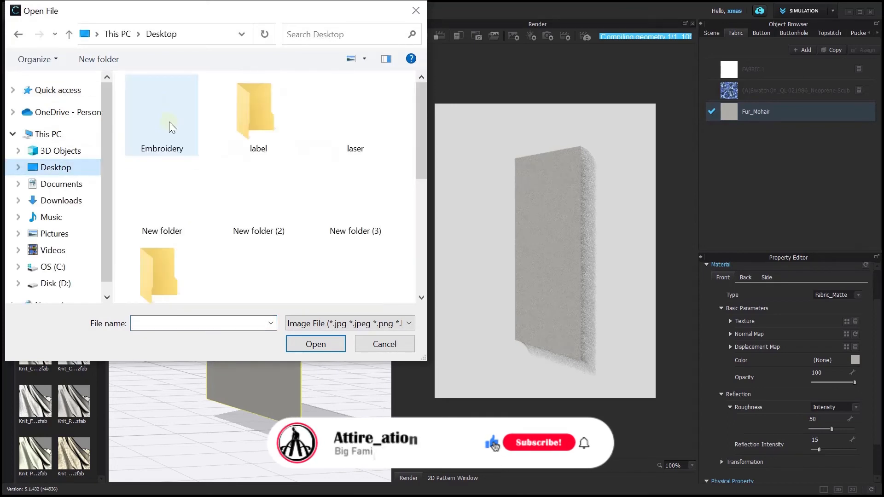
{"action": "double_click", "coordinate": [172, 115]}
{"action": "double_click", "coordinate": [173, 115]}
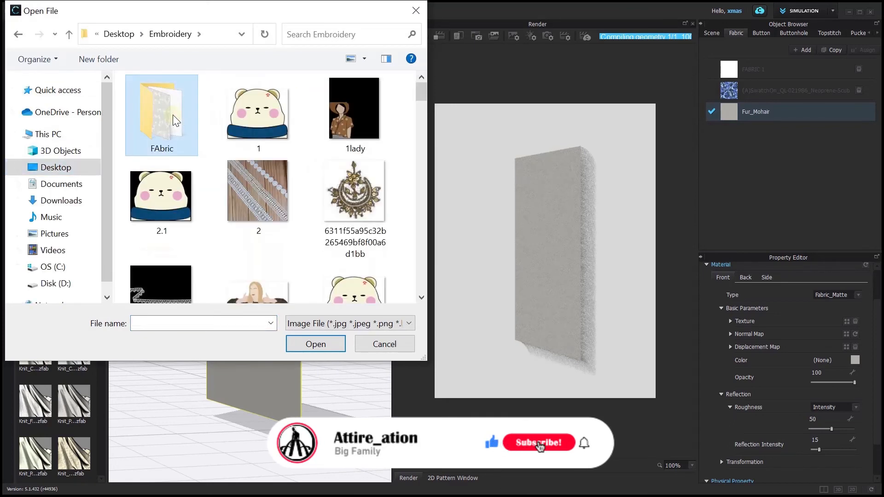
{"action": "left_click", "coordinate": [173, 115]}
{"action": "left_click", "coordinate": [280, 288]}
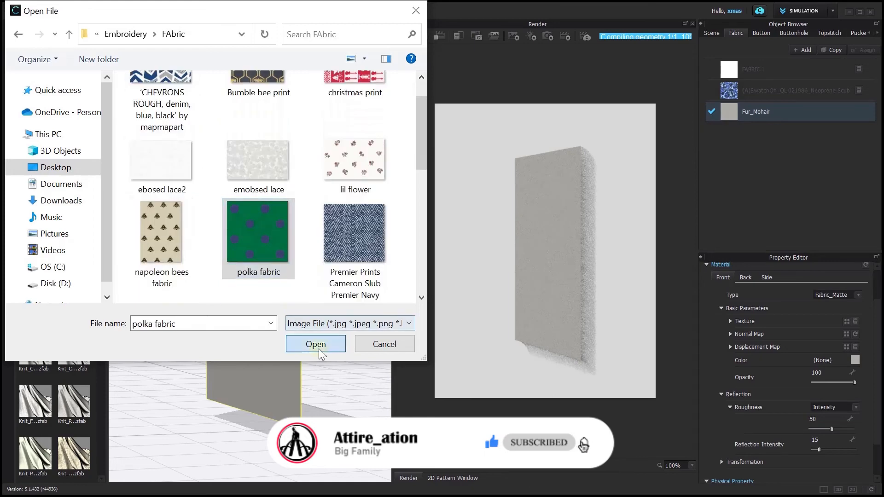
{"action": "left_click", "coordinate": [317, 348]}
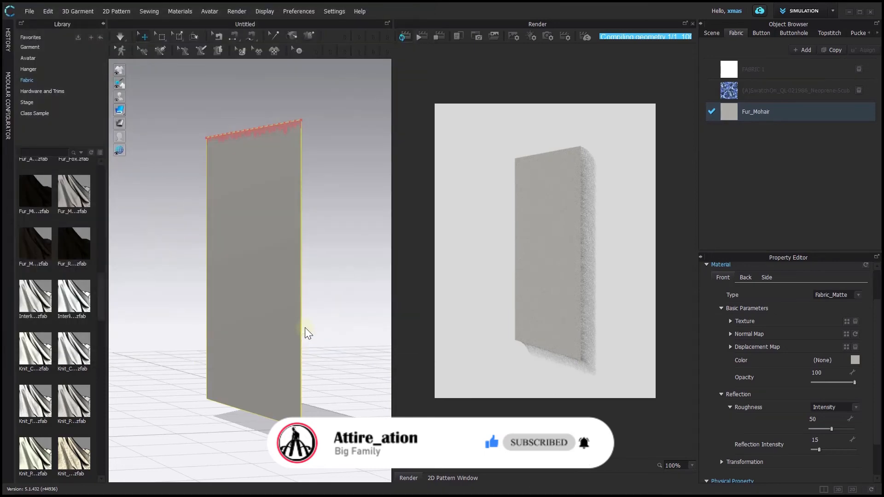
{"action": "right_click_drag", "start_coordinate": [294, 300], "coordinate": [322, 315]}
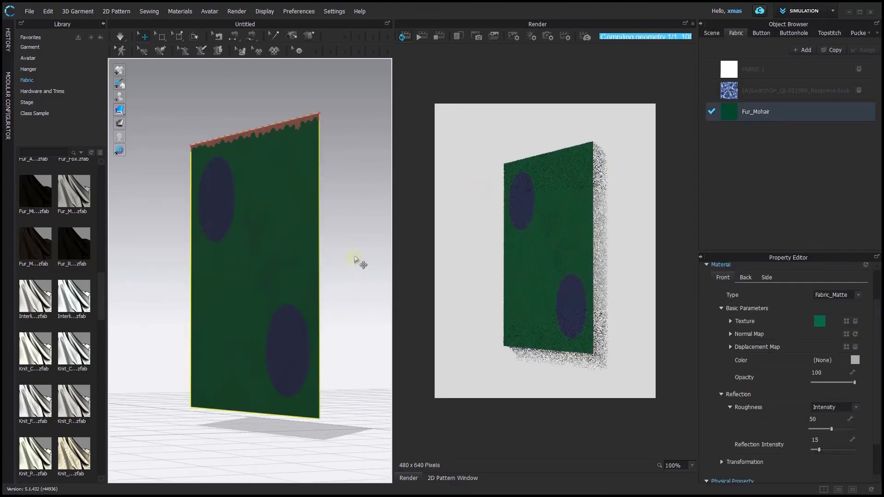
Load the same polka fabric image as the back side texture
{"action": "left_click", "coordinate": [745, 278]}
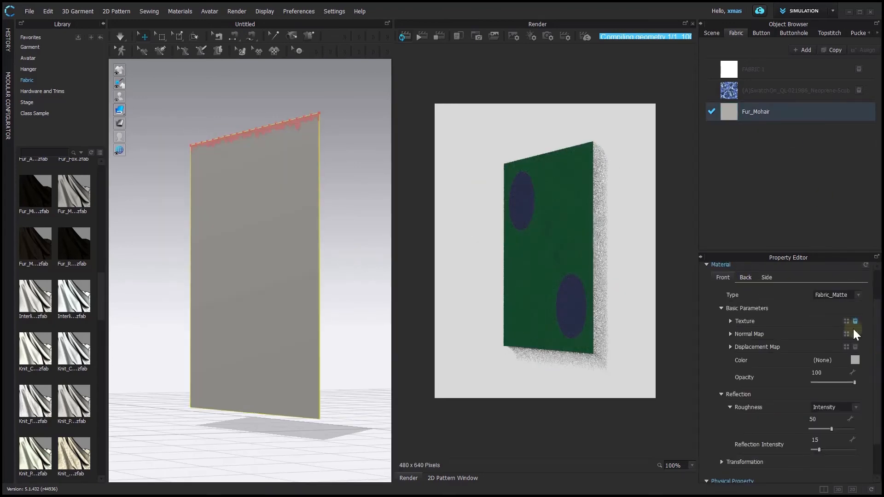
{"action": "right_click_drag", "start_coordinate": [336, 282], "coordinate": [240, 289]}
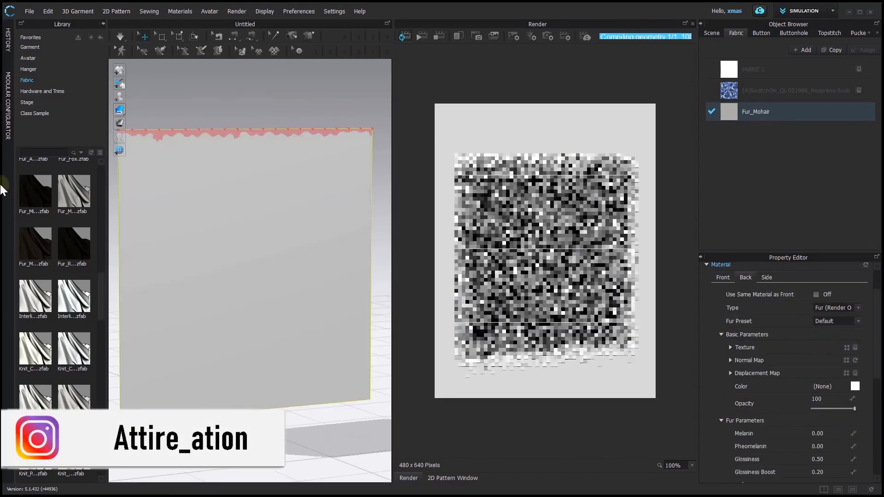
{"action": "left_click", "coordinate": [847, 347]}
{"action": "left_click", "coordinate": [164, 278]}
{"action": "left_click", "coordinate": [265, 240]}
{"action": "left_click", "coordinate": [292, 341]}
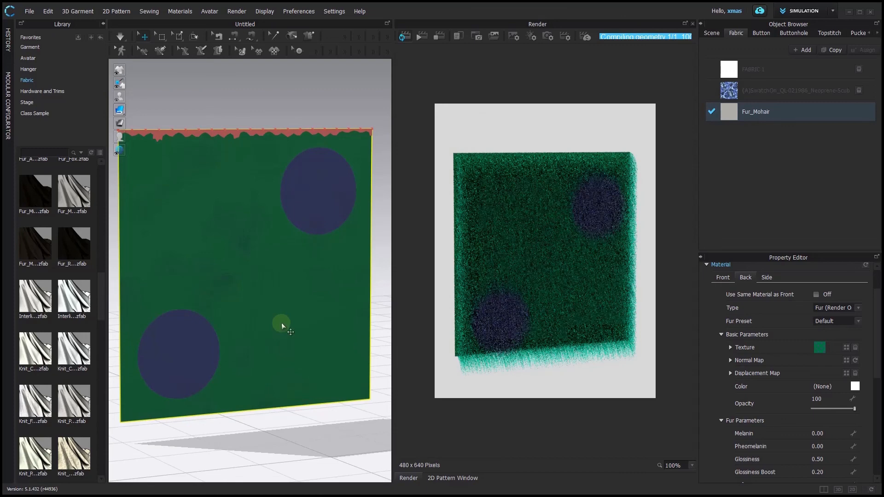
{"action": "left_click", "coordinate": [671, 228]}
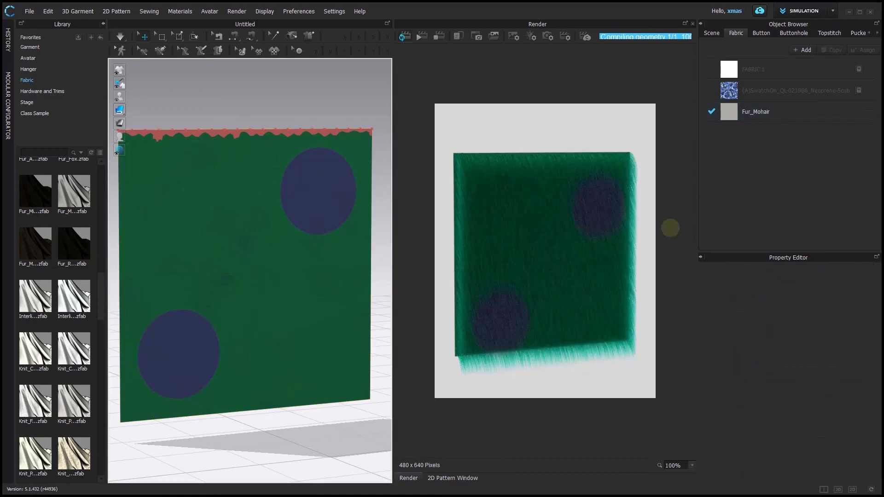